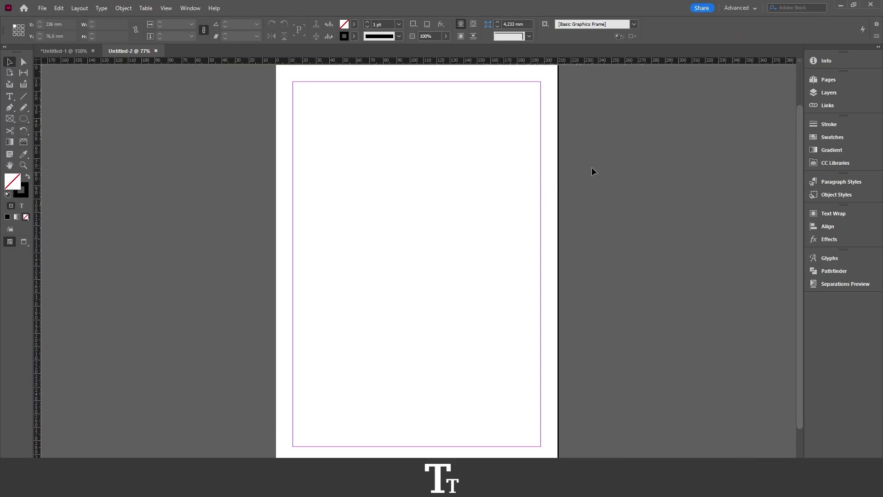
# Show the Pages panel listing the single A4 page and the [None] and A-Parent parents
pyautogui.moveTo(589, 161); pyautogui.dragTo(513, 145)
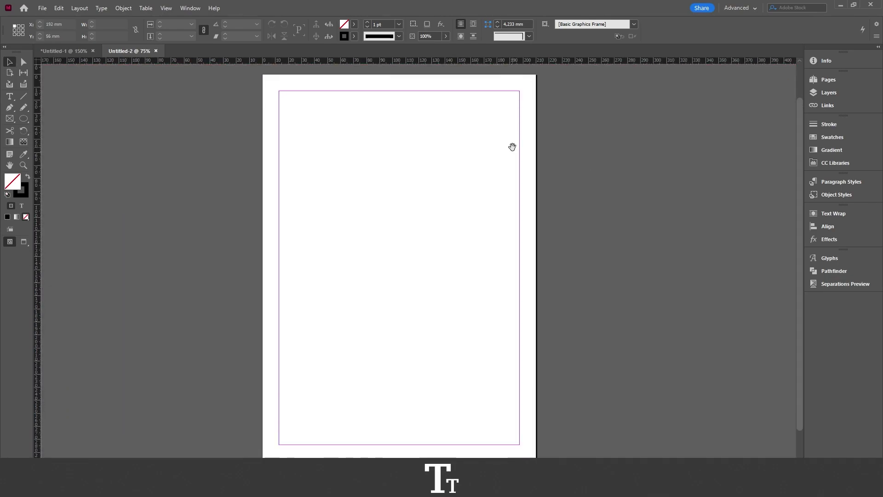
pyautogui.click(819, 80)
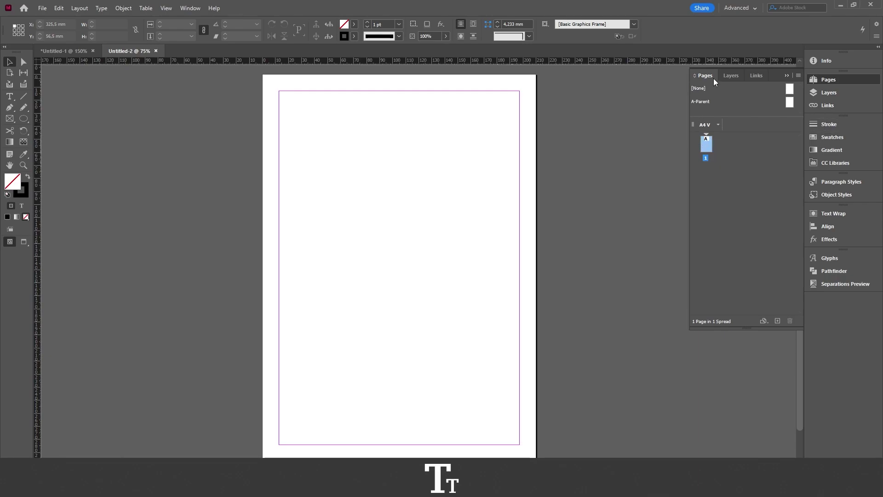
pyautogui.click(198, 8)
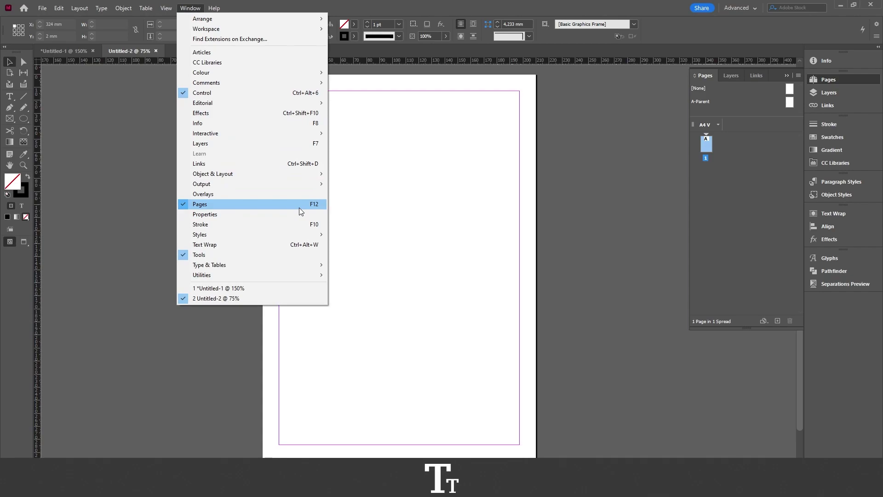
pyautogui.press('F12')
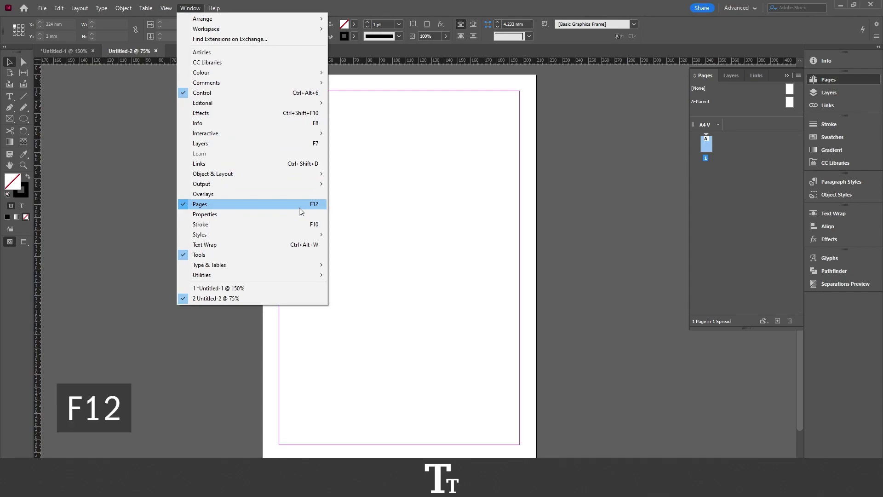
pyautogui.click(515, 192)
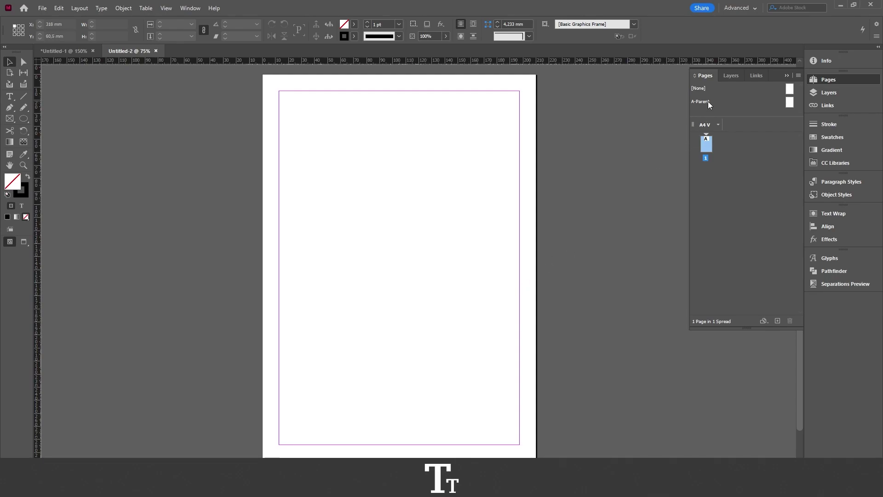
# Apply the A-Parent parent page to page 1 of Untitled-2
pyautogui.moveTo(709, 104); pyautogui.dragTo(709, 144)
# Add new pages until Untitled-2 has five A4 pages based on A-Parent
pyautogui.click(777, 321)
pyautogui.click(778, 320)
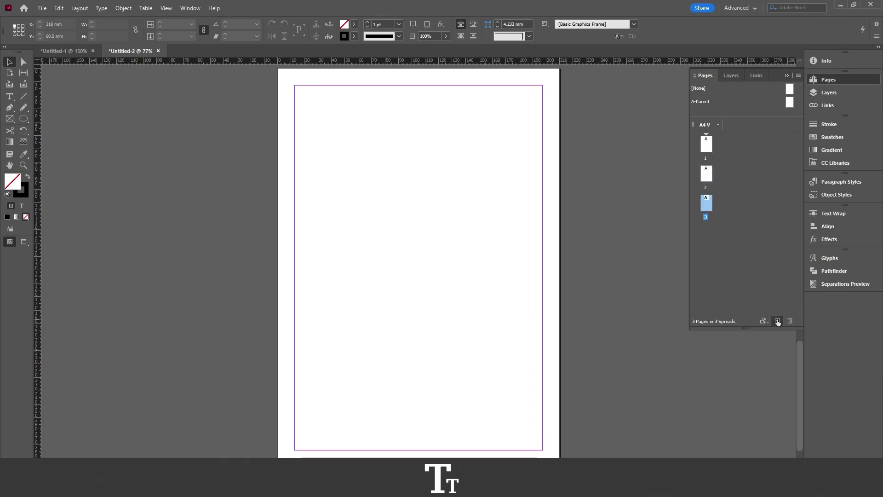
pyautogui.click(778, 320)
pyautogui.click(777, 321)
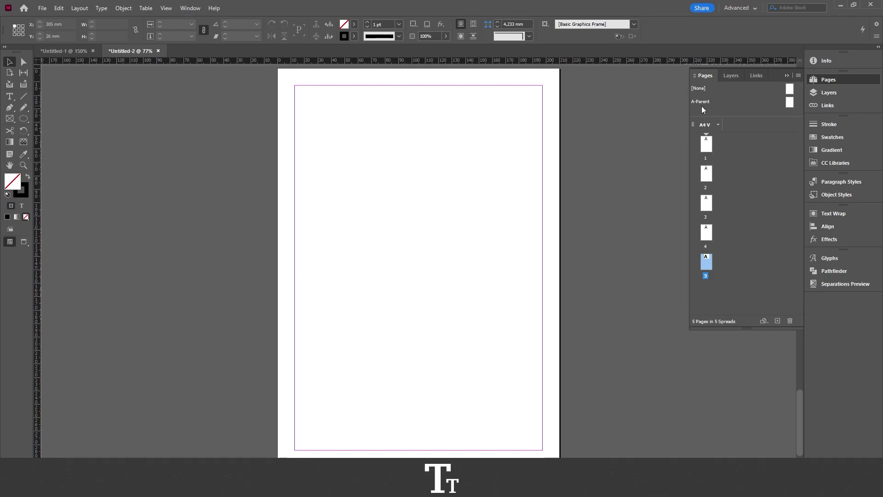
# On the A-Parent page, draw a text frame containing 'THIS IS A FOOTER TEXT'
pyautogui.doubleClick(790, 102)
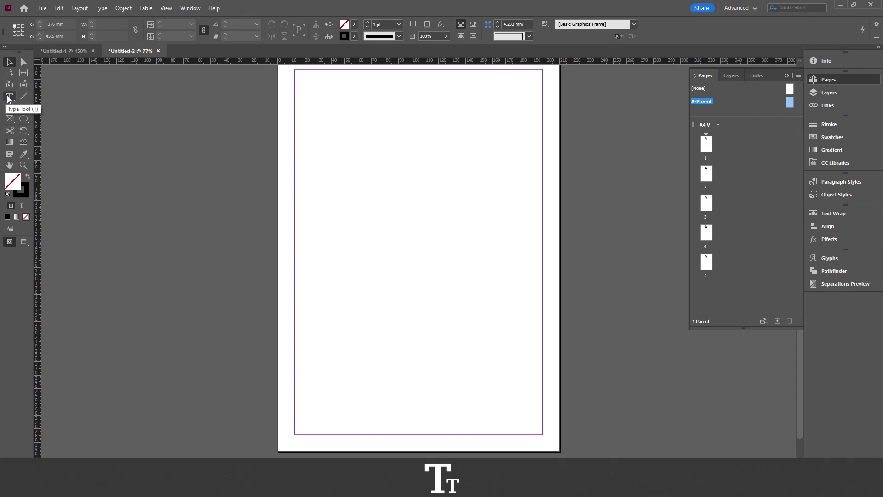
pyautogui.press('t')
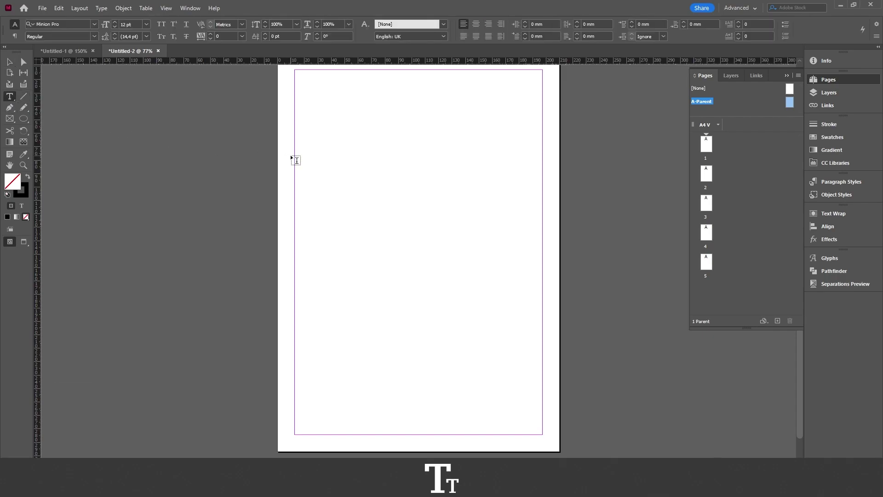
pyautogui.moveTo(295, 154); pyautogui.dragTo(544, 211)
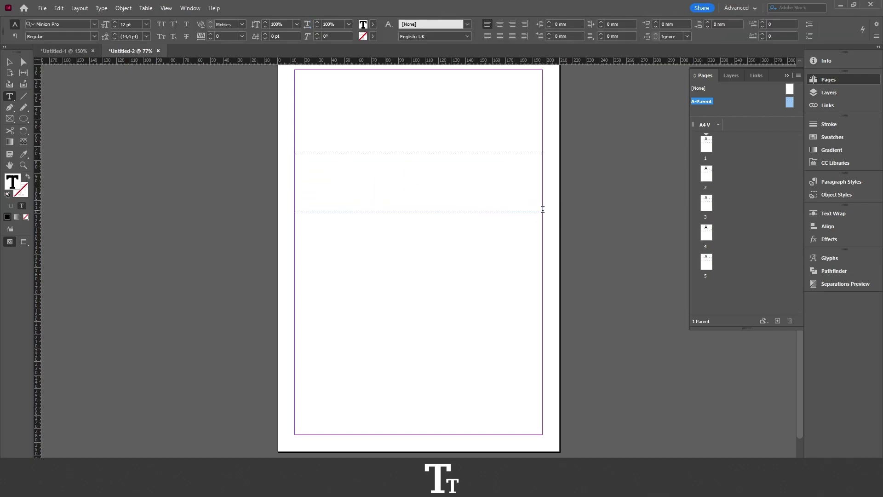
pyautogui.write('THIS IS A FOOTER TEXT')
# Enlarge the whole footer text to 28 pt and leave text editing
pyautogui.hotkey('ctrl', 'a')
pyautogui.hotkey('ctrl', 'shift', '.')
pyautogui.hotkey('ctrl', 'shift', '.')
pyautogui.hotkey('ctrl', 'shift', '.')
pyautogui.hotkey('ctrl', 'shift', '.')
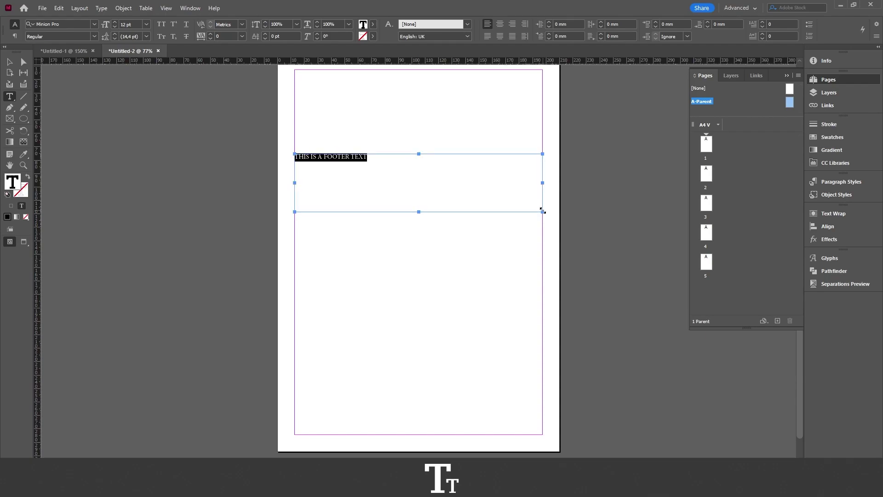
pyautogui.hotkey('ctrl', 'shift', '.')
pyautogui.hotkey('ctrl', 'shift', '.')
pyautogui.hotkey('ctrl', 'shift', '.')
pyautogui.hotkey('ctrl', 'shift', '.')
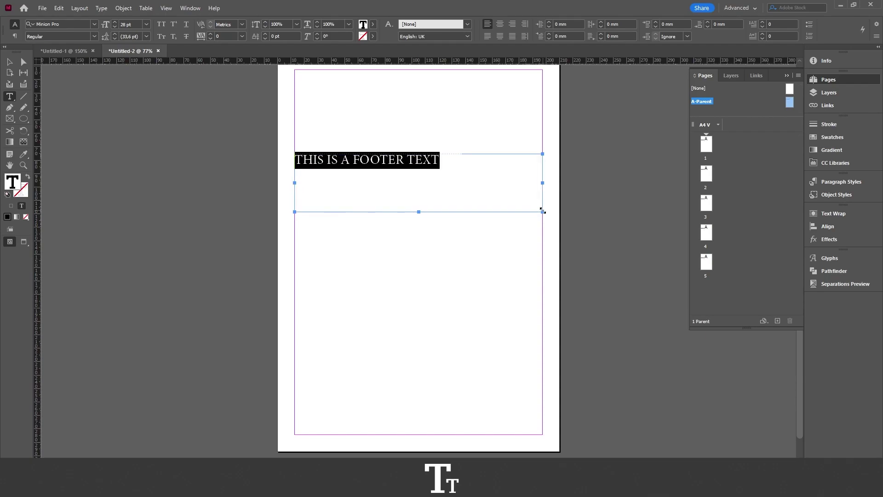
pyautogui.press('Escape')
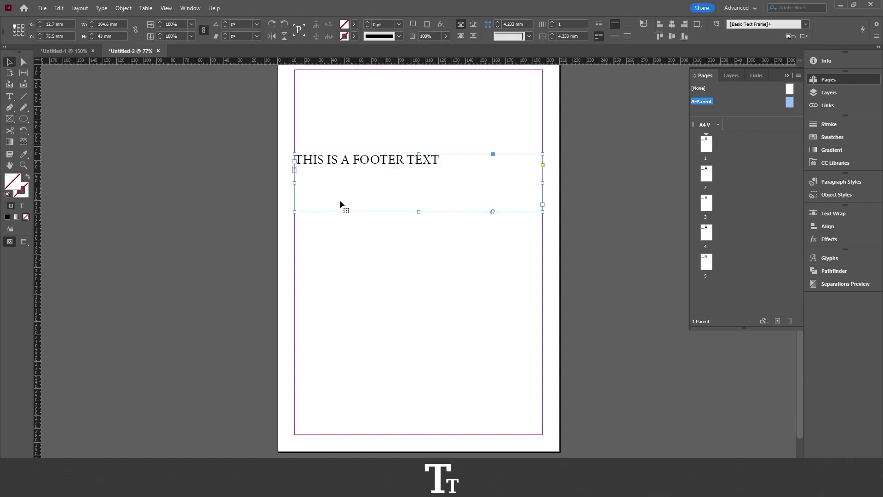
# Shrink the footer frame to one line and move it to the A-Parent page's bottom margin
pyautogui.doubleClick(420, 212)
pyautogui.moveTo(349, 160); pyautogui.dragTo(364, 403)
pyautogui.click(350, 408)
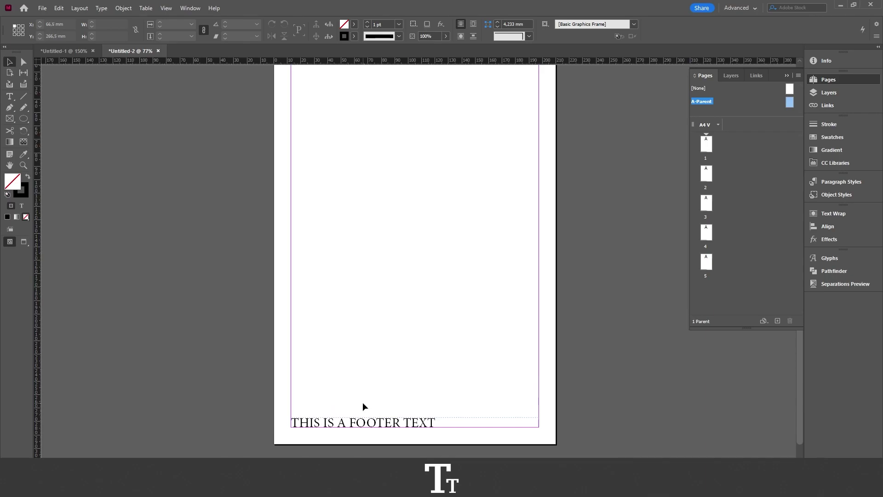
# Check that the footer appears on pages 1 through 4, then return to page 1
pyautogui.click(708, 147)
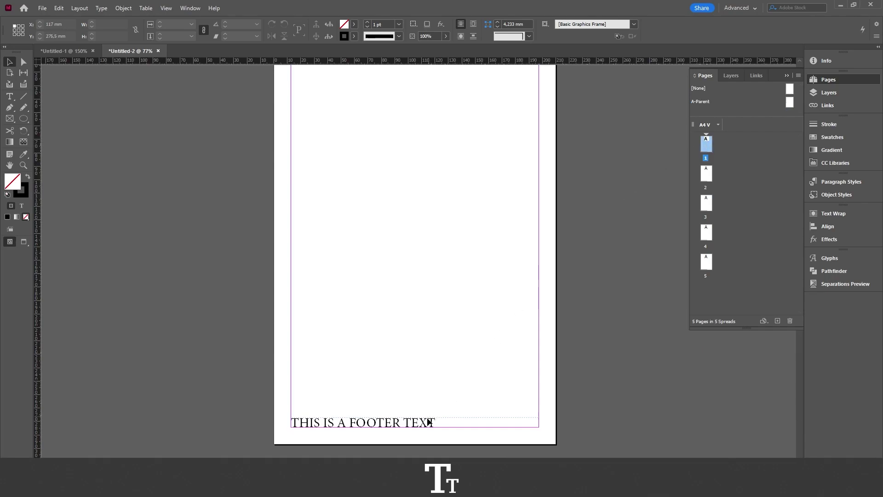
pyautogui.moveTo(421, 425); pyautogui.dragTo(476, 371)
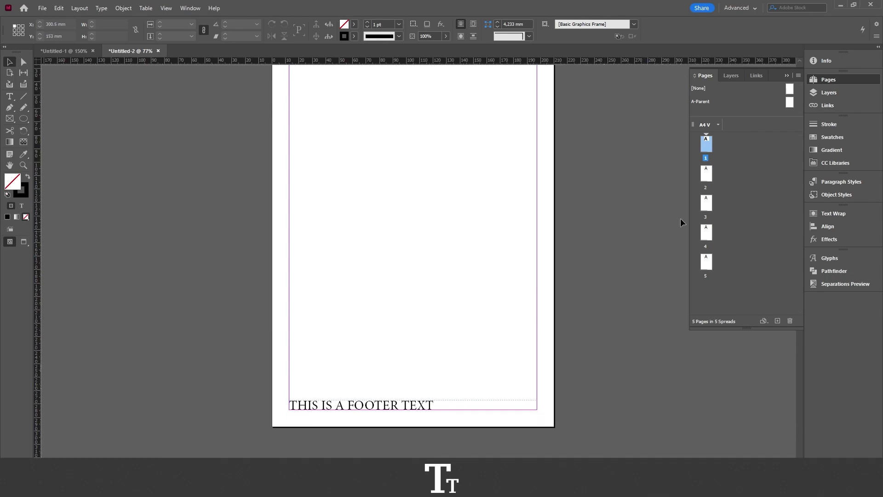
pyautogui.click(709, 171)
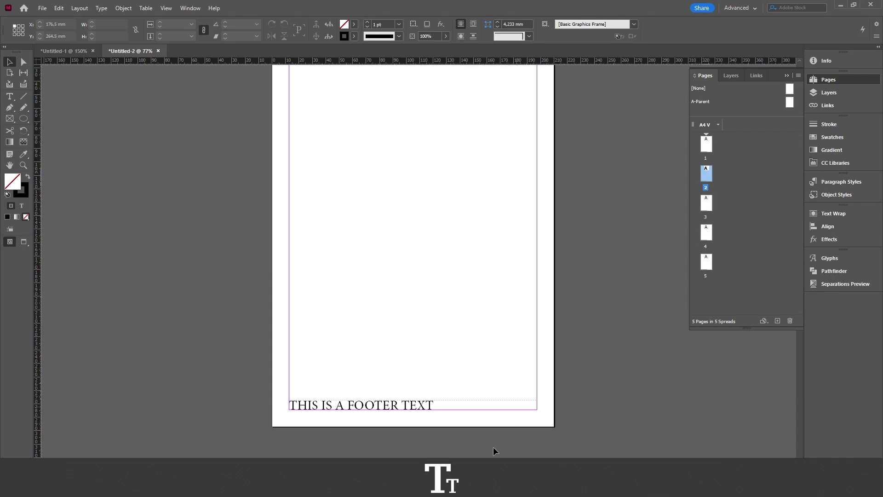
pyautogui.click(707, 205)
pyautogui.click(707, 233)
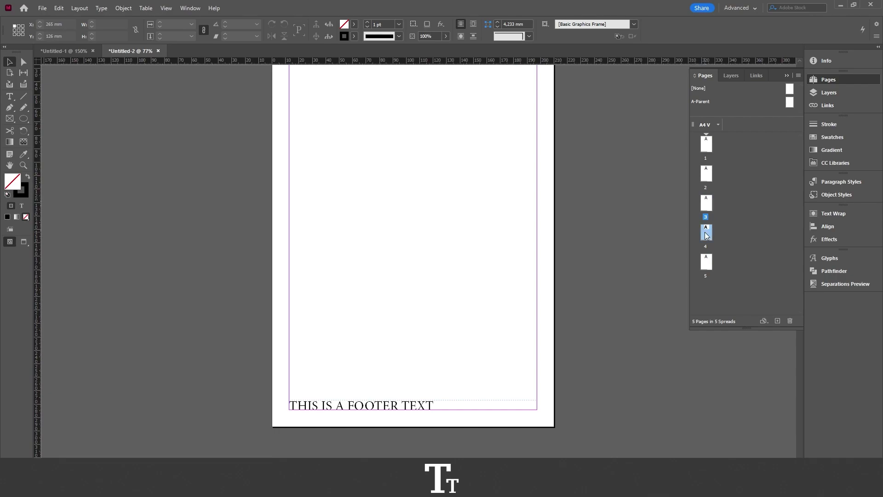
pyautogui.click(707, 144)
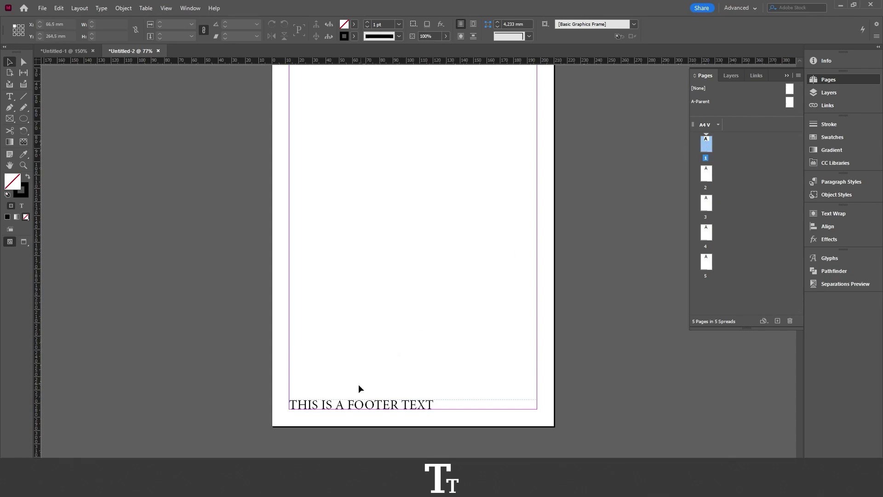
# Zoom in on page 1's footer text, then back out to 125%
pyautogui.moveTo(281, 388); pyautogui.dragTo(474, 442)
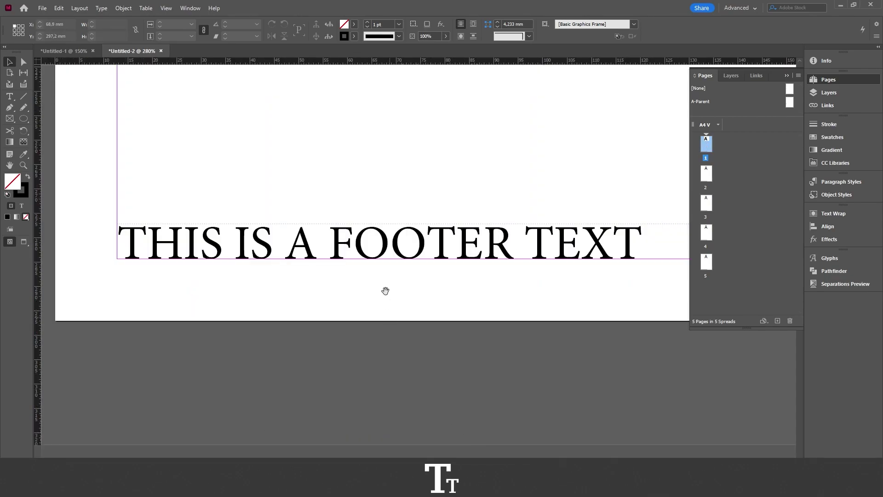
pyautogui.keyDown('alt'); pyautogui.click(356, 244); pyautogui.keyUp('alt')
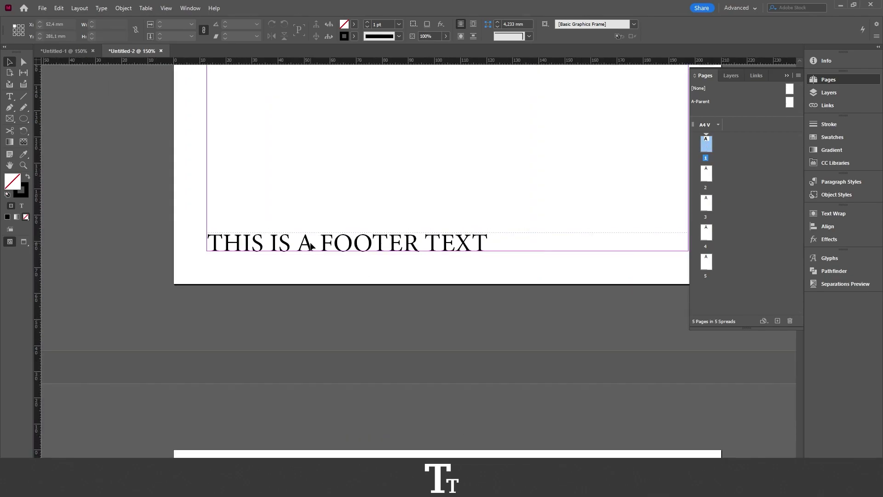
pyautogui.keyDown('alt'); pyautogui.click(344, 247); pyautogui.keyUp('alt')
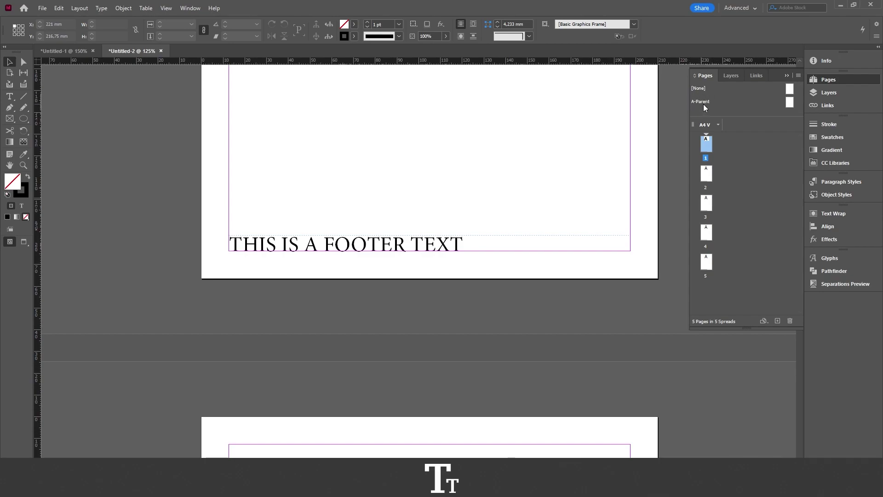
# On the A-Parent page, select the whole 'THIS IS A FOOTER TEXT' line
pyautogui.doubleClick(790, 102)
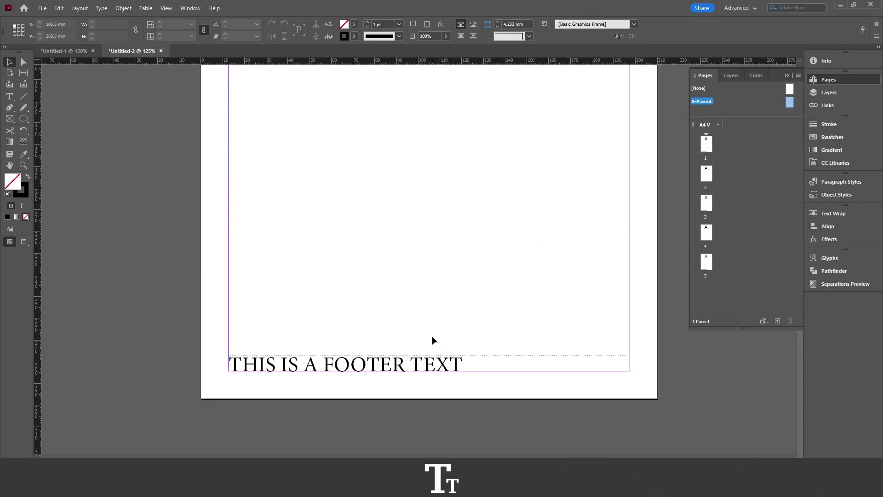
pyautogui.moveTo(386, 364); pyautogui.dragTo(394, 335)
pyautogui.hotkey('ctrl', 'z')
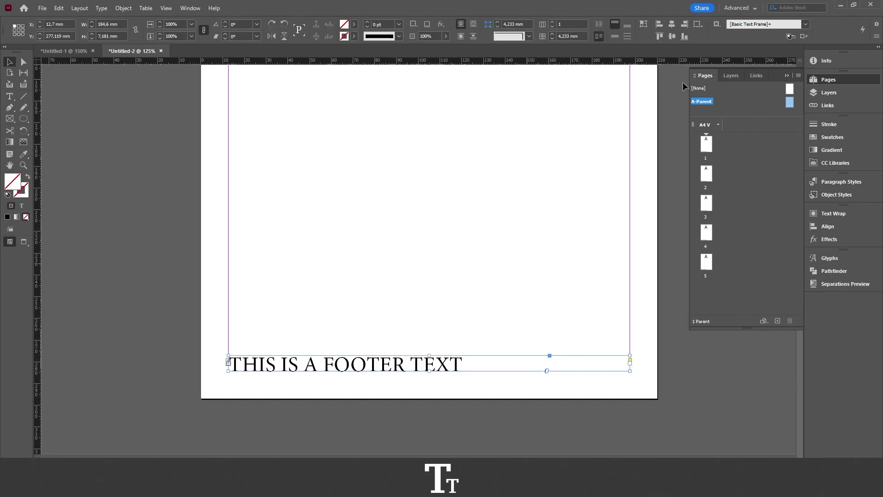
pyautogui.doubleClick(433, 363)
pyautogui.hotkey('shift', 'End')
pyautogui.hotkey('ctrl', 'a')
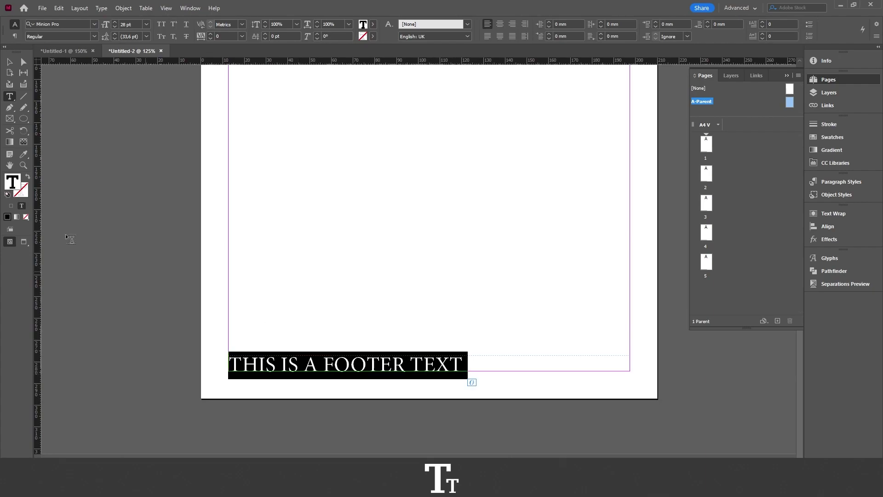
# Set the footer text's fill colour to pure red and deselect the frame
pyautogui.doubleClick(13, 181)
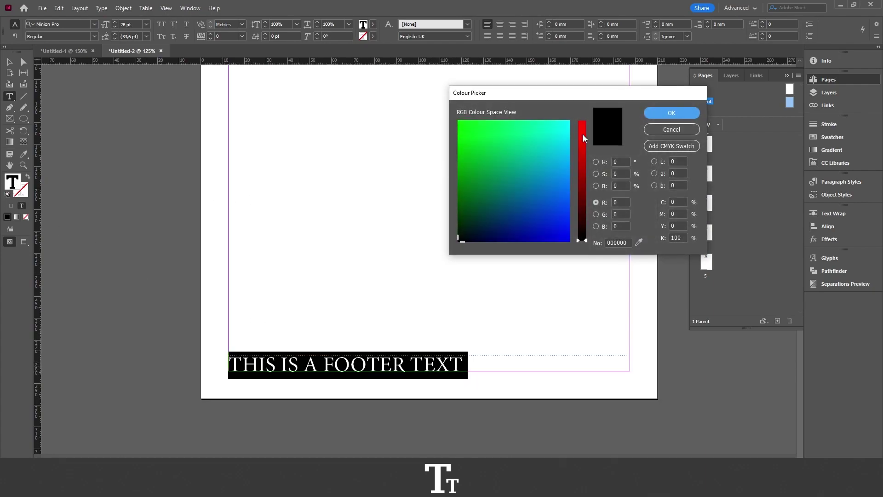
pyautogui.click(582, 123)
pyautogui.click(671, 113)
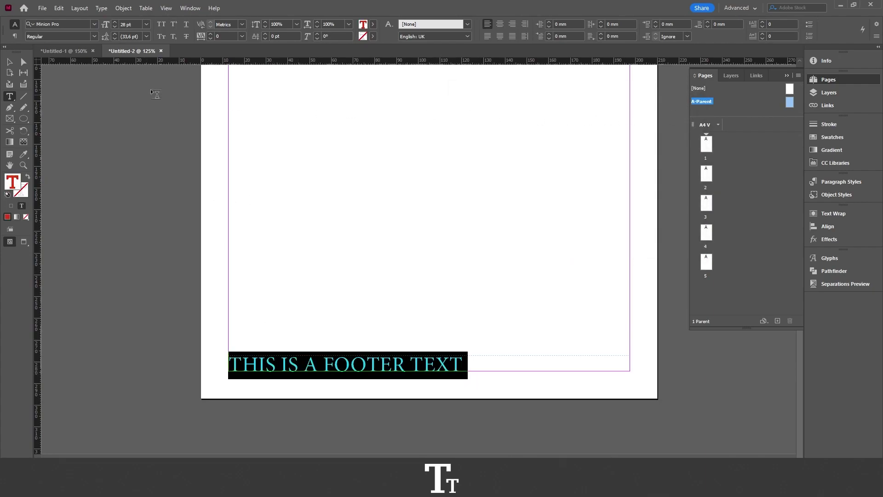
pyautogui.press('Escape')
pyautogui.click(71, 87)
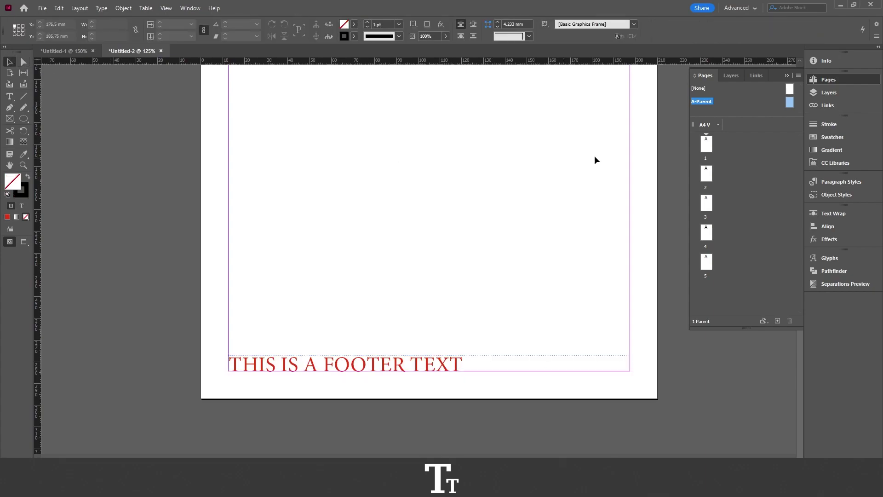
# View pages 1, 2, 3 and 5 at 100% to confirm each shows the red footer
pyautogui.doubleClick(707, 146)
pyautogui.hotkey('ctrl', '1')
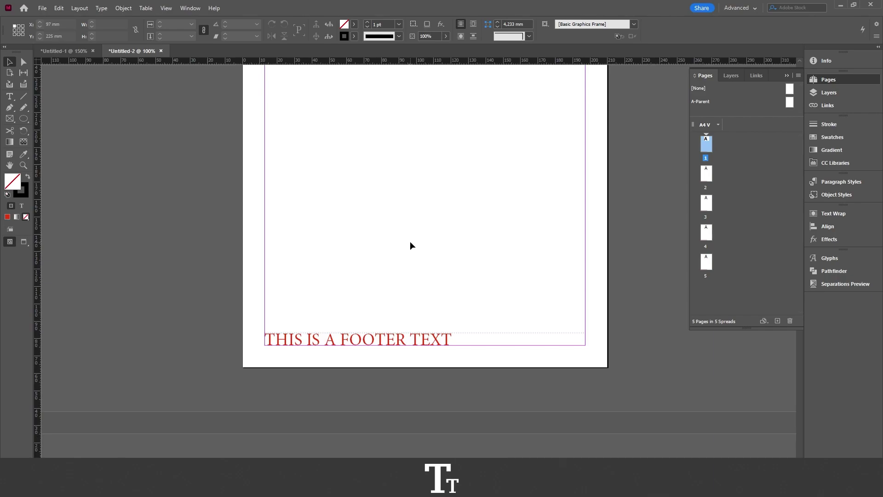
pyautogui.doubleClick(707, 173)
pyautogui.doubleClick(707, 203)
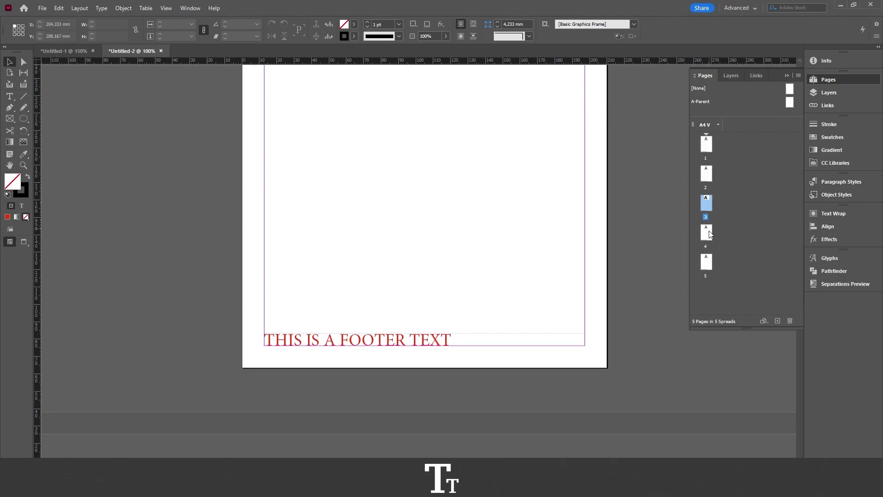
pyautogui.doubleClick(707, 261)
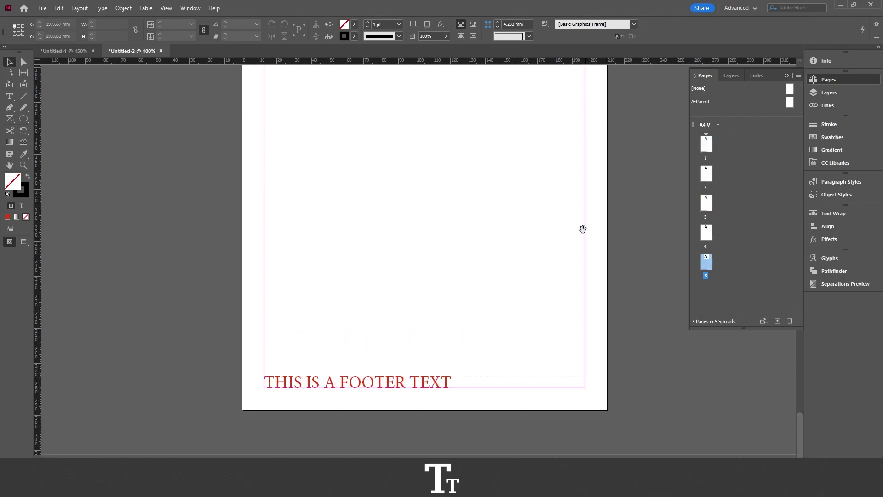
pyautogui.moveTo(582, 230); pyautogui.dragTo(564, 235)
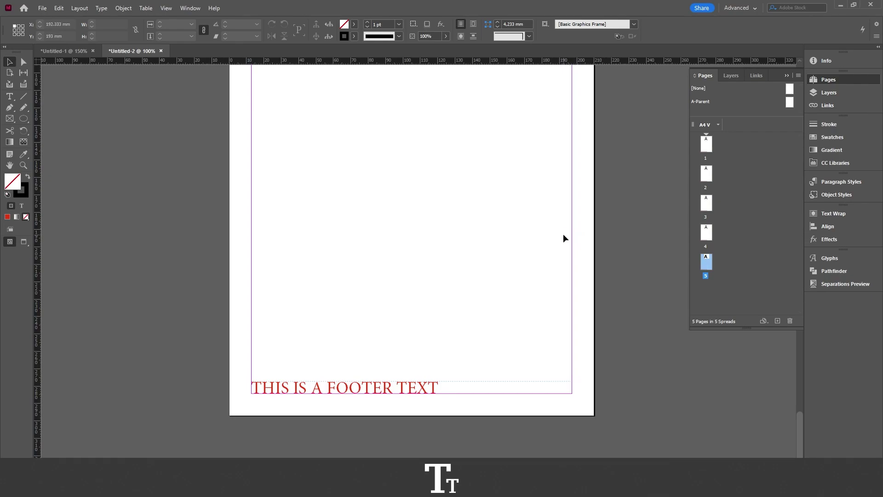